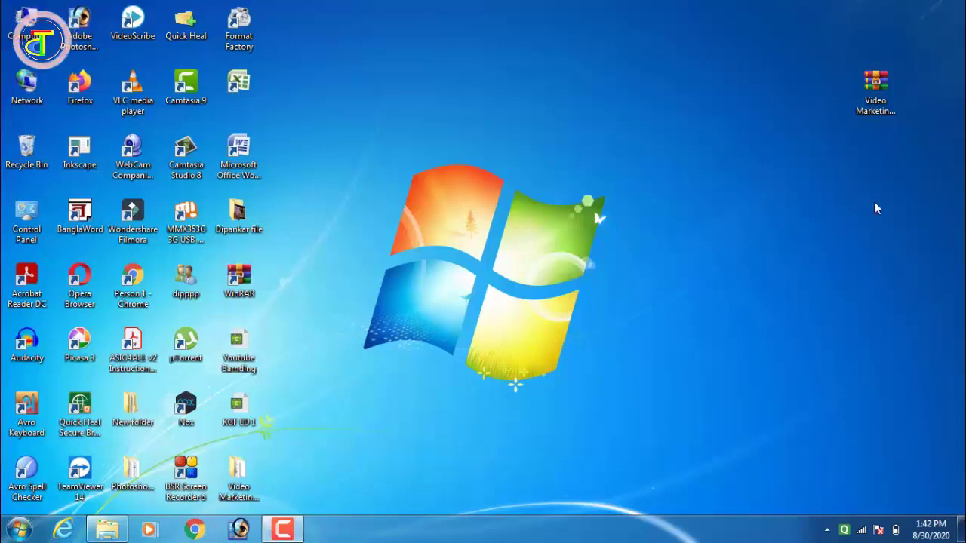
- Place the Video Marketing Blaster Pro archive and the folder of the same name side by side in the desktop's empty area
drag(871, 108, 765, 180)
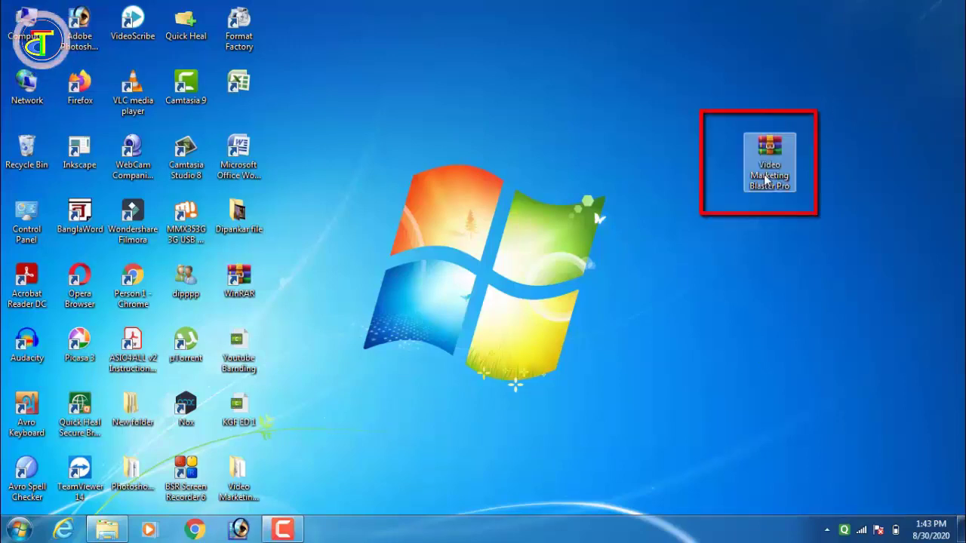
click(772, 214)
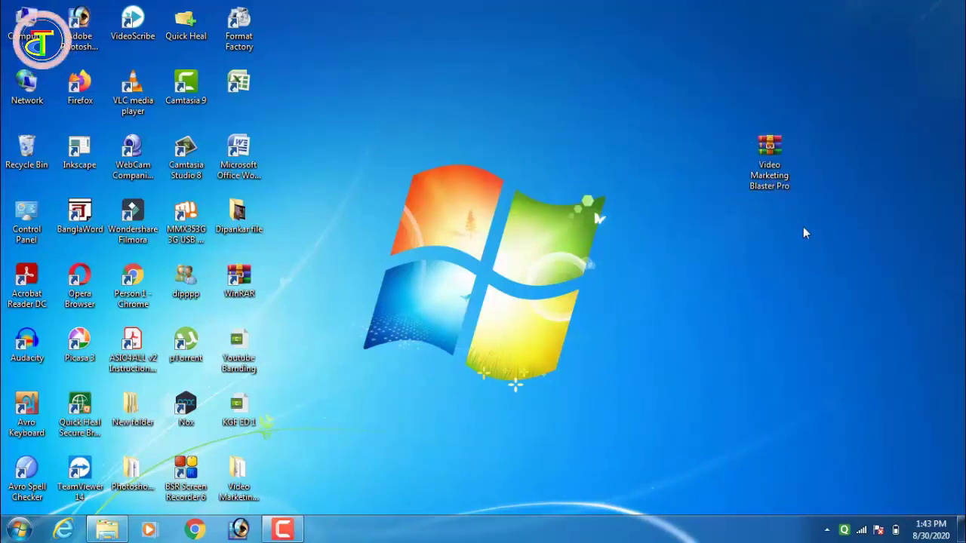
right_click(762, 166)
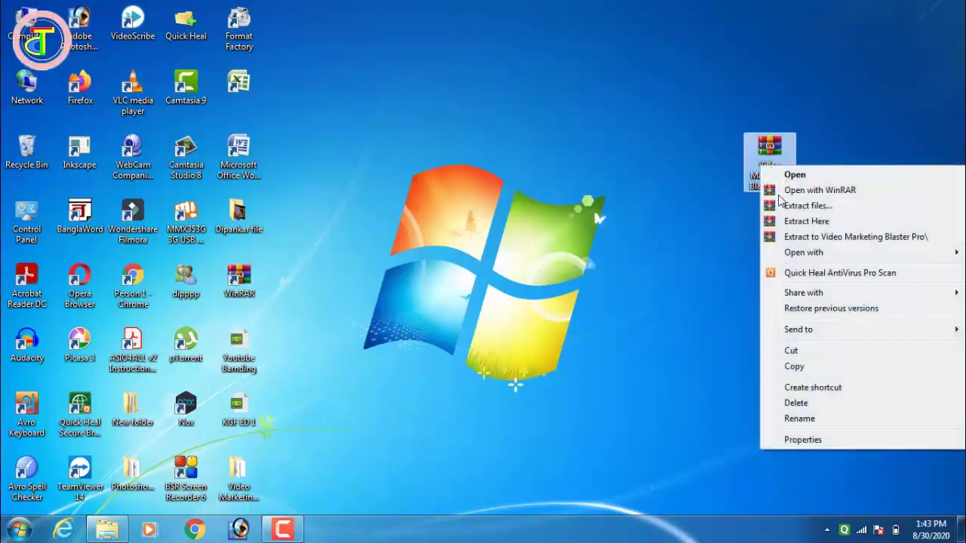
click(664, 343)
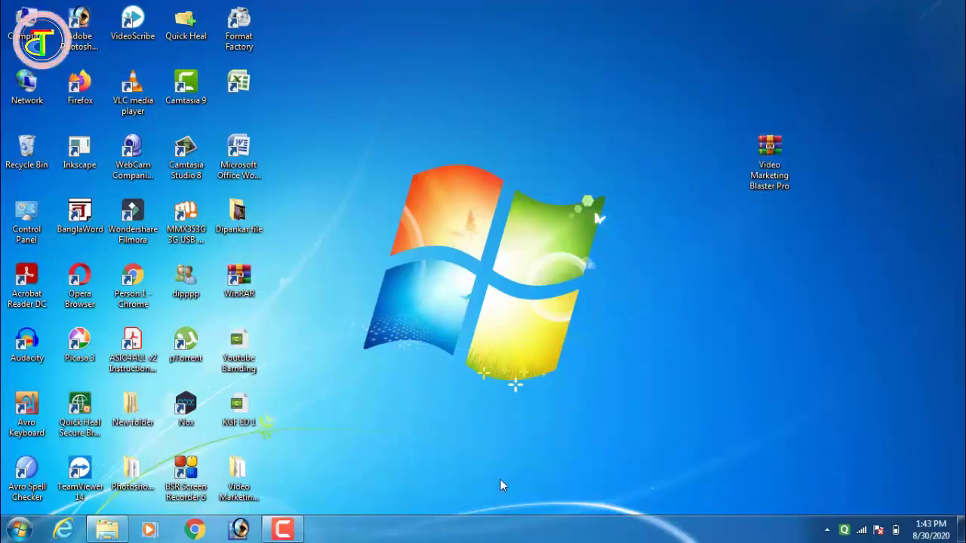
drag(252, 504, 690, 244)
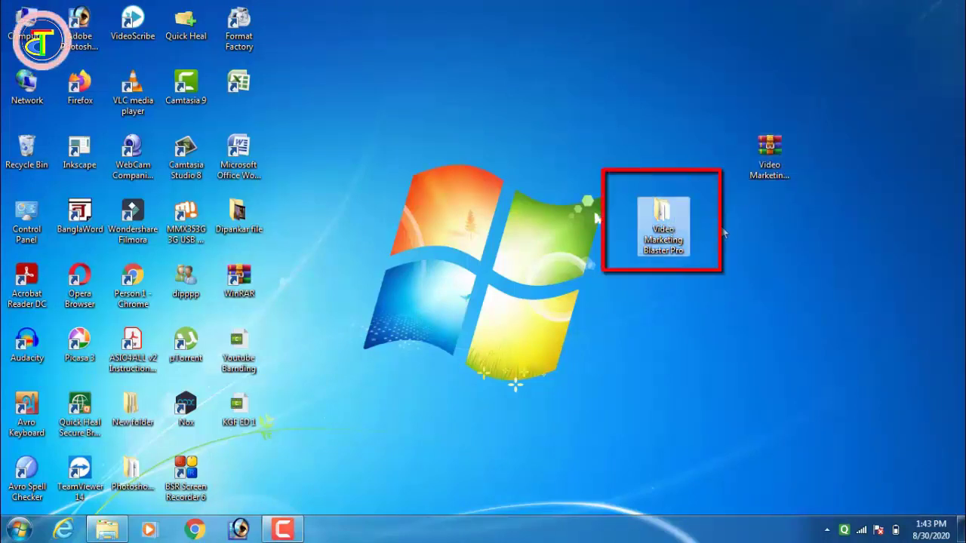
drag(664, 223, 663, 159)
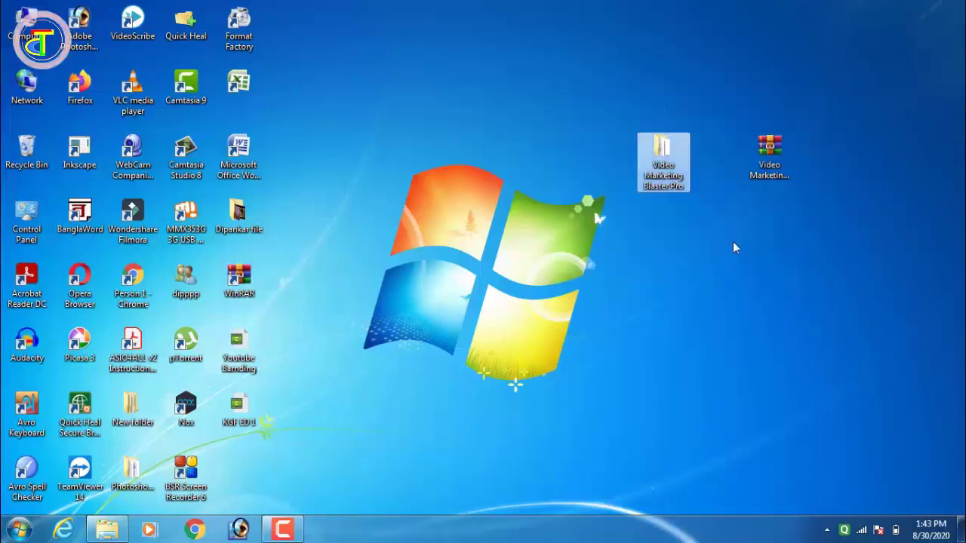
- Launch Video Marketing Blaster Pro from its desktop folder and start VMB Pro, declining the update to the latest version
double_click(667, 155)
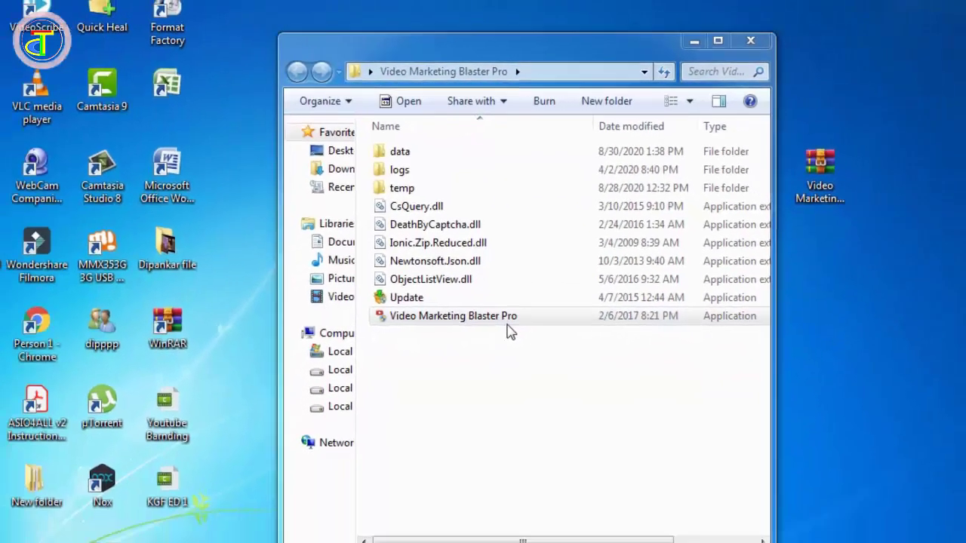
double_click(490, 419)
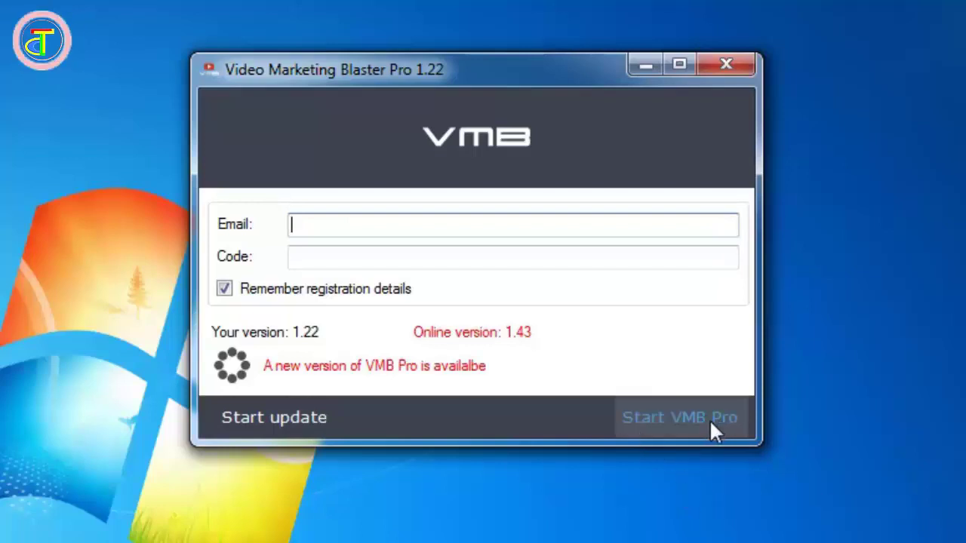
click(393, 234)
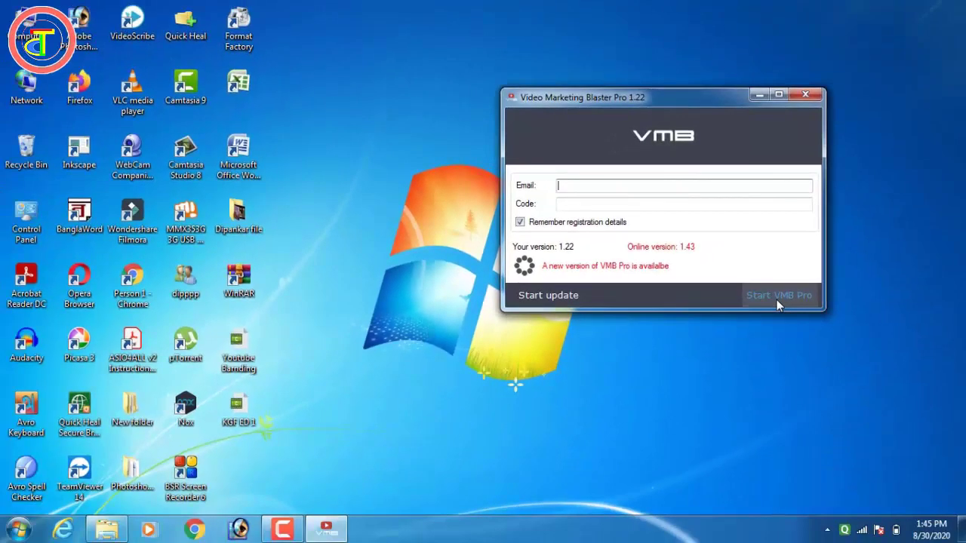
click(777, 299)
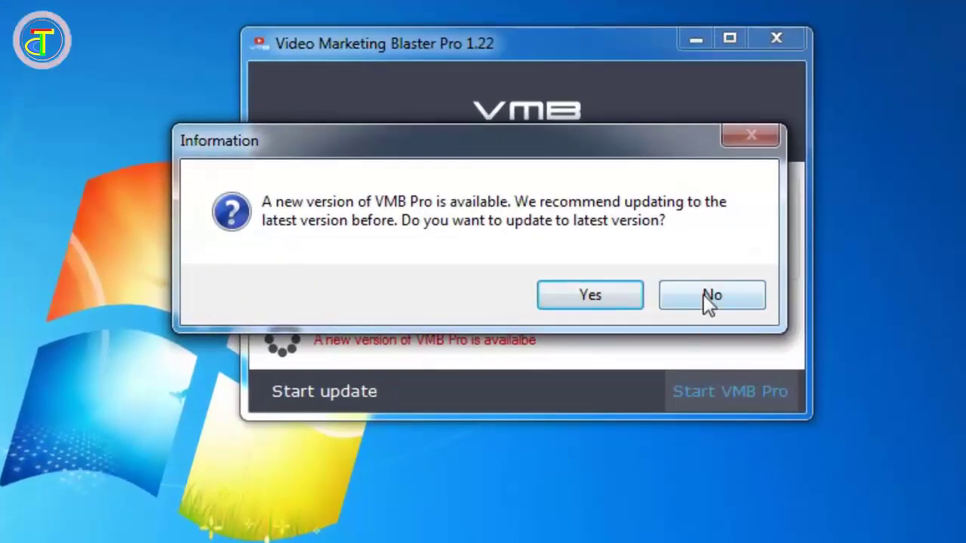
click(709, 300)
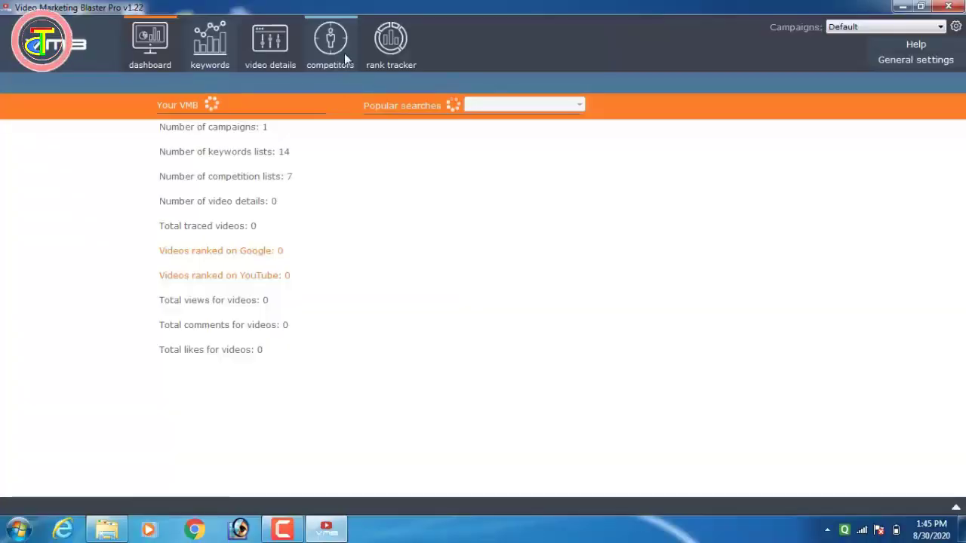
- Research the main keyword "youtube seo" with only the Find competitors option enabled
click(210, 42)
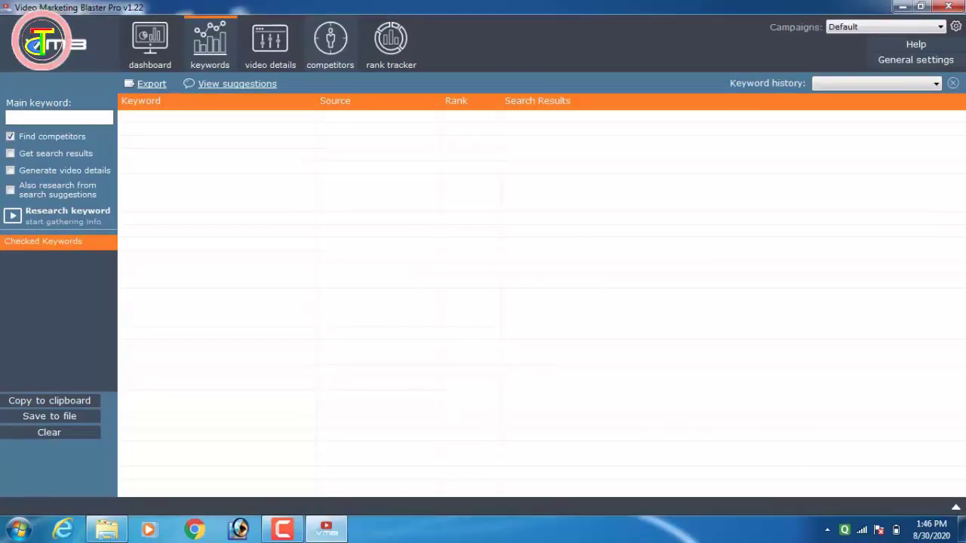
click(152, 45)
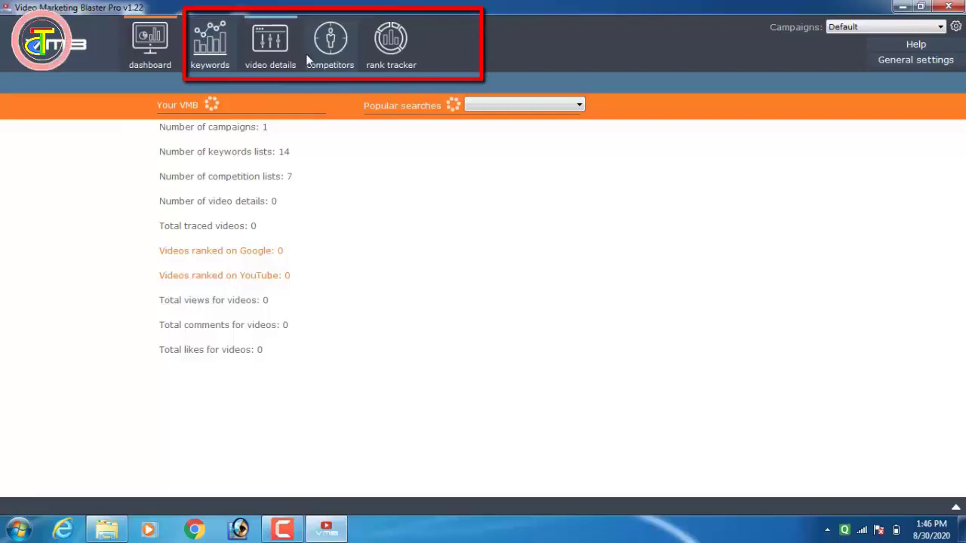
click(214, 54)
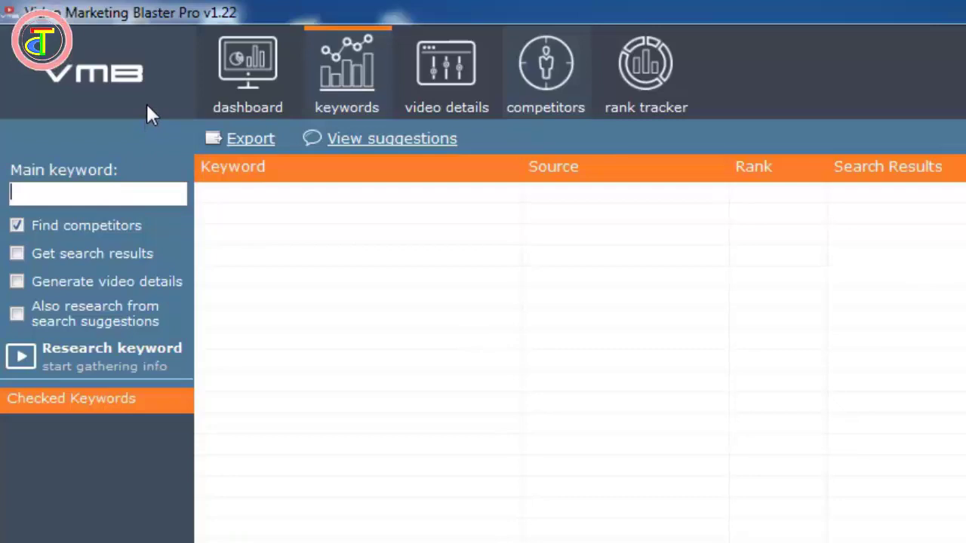
text(youtube seo)
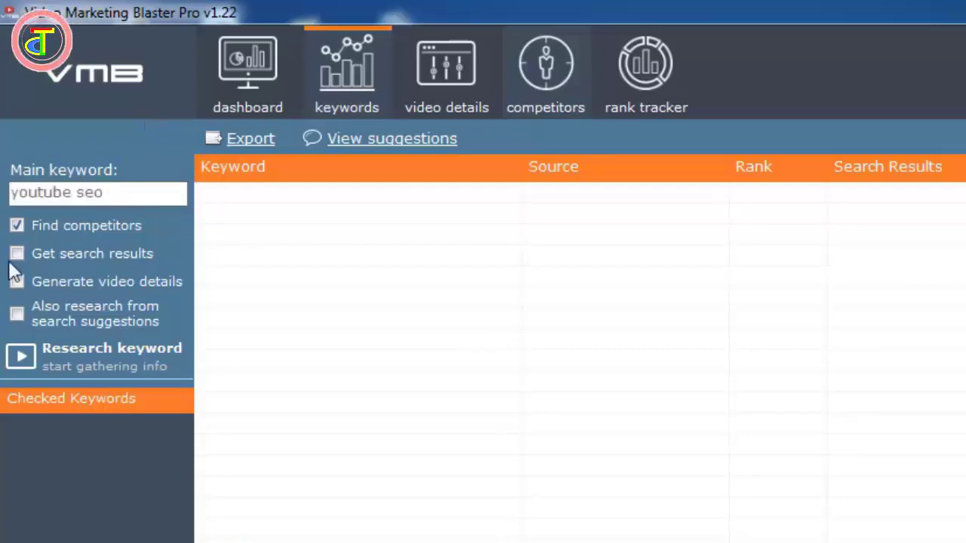
click(108, 363)
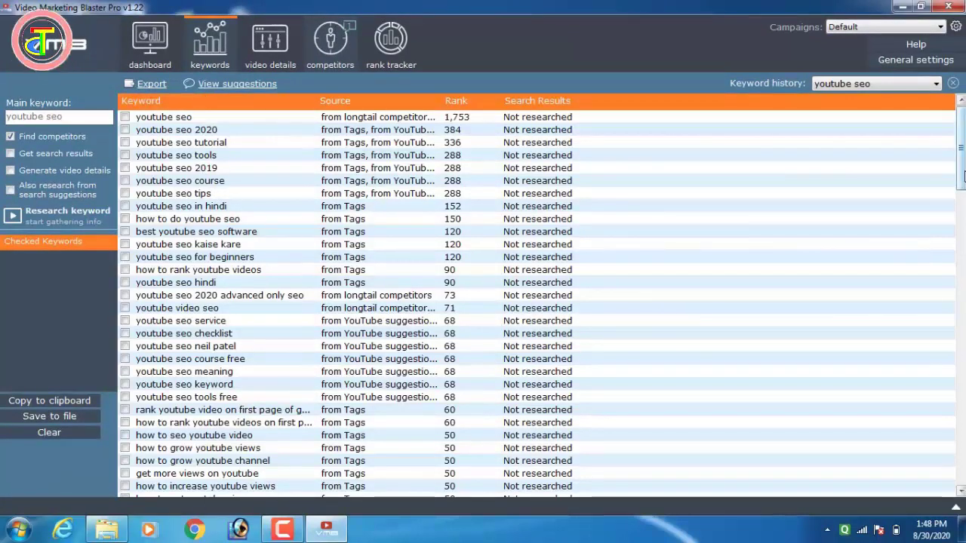
- Check the youtube seo, 2020, tutorial, tools, 2019, tips, in hindi, for beginners and how to do youtube seo keywords, and copy them to the clipboard
drag(962, 173, 963, 453)
drag(962, 393, 963, 324)
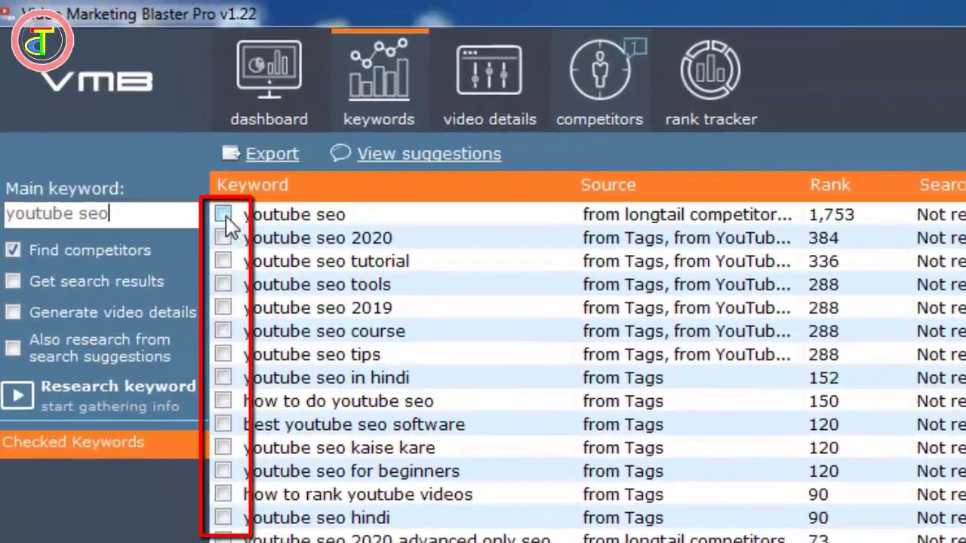
click(223, 215)
click(223, 238)
click(224, 261)
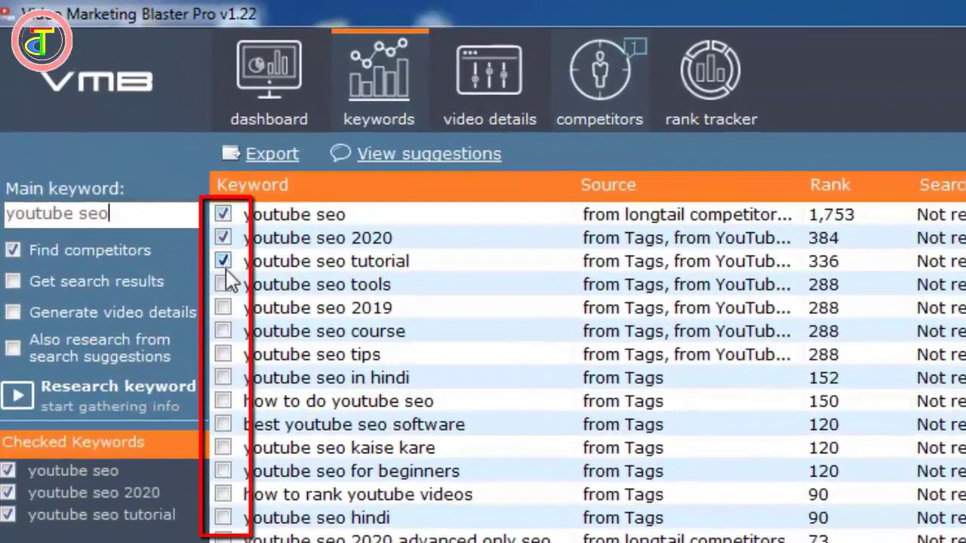
click(224, 284)
click(223, 308)
click(257, 354)
click(287, 378)
click(317, 401)
click(366, 471)
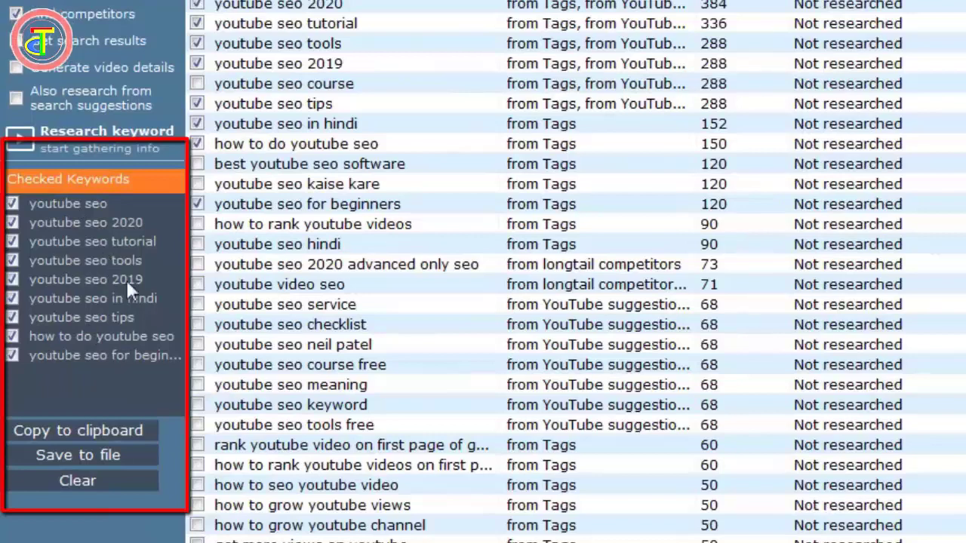
click(30, 429)
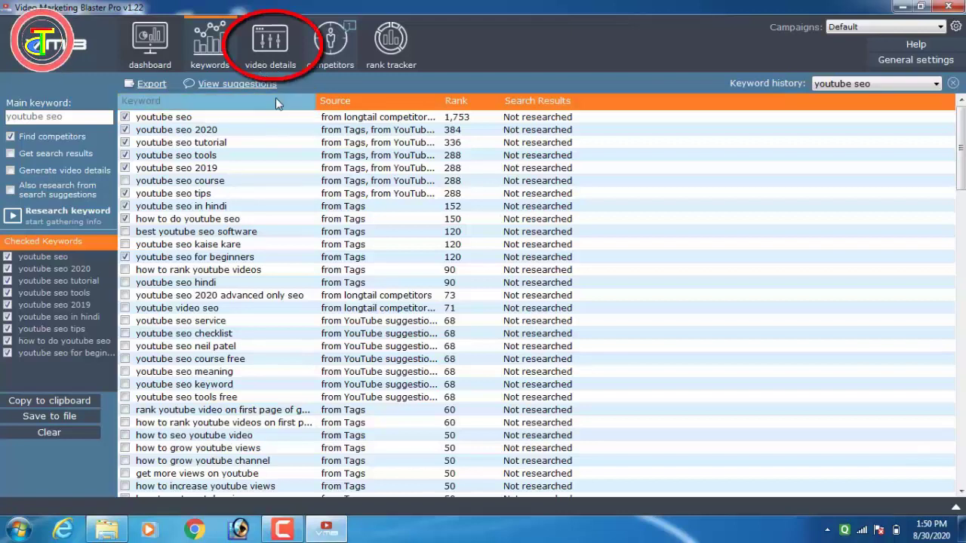
- Generate video details from competitors for the main keyword "youtube seo", keeping all the generation options enabled
click(268, 52)
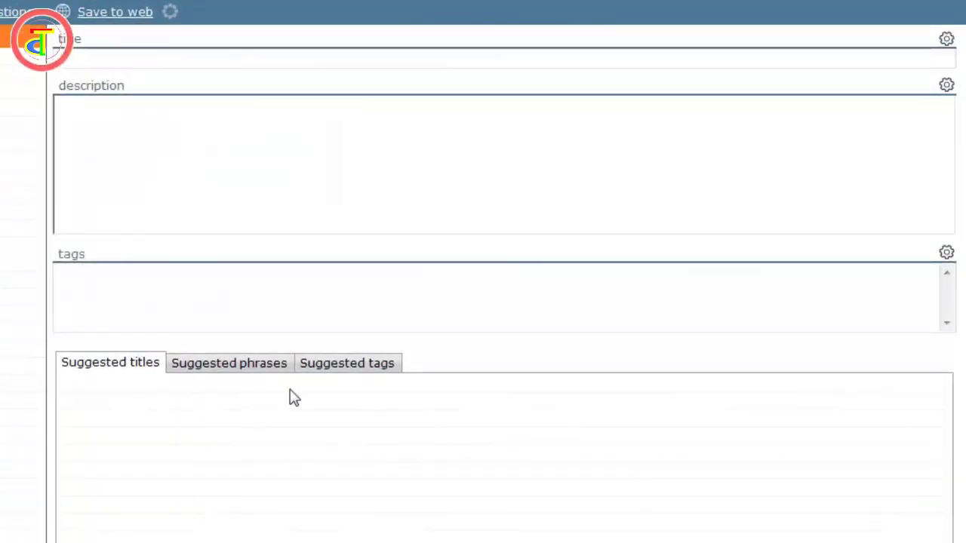
click(351, 369)
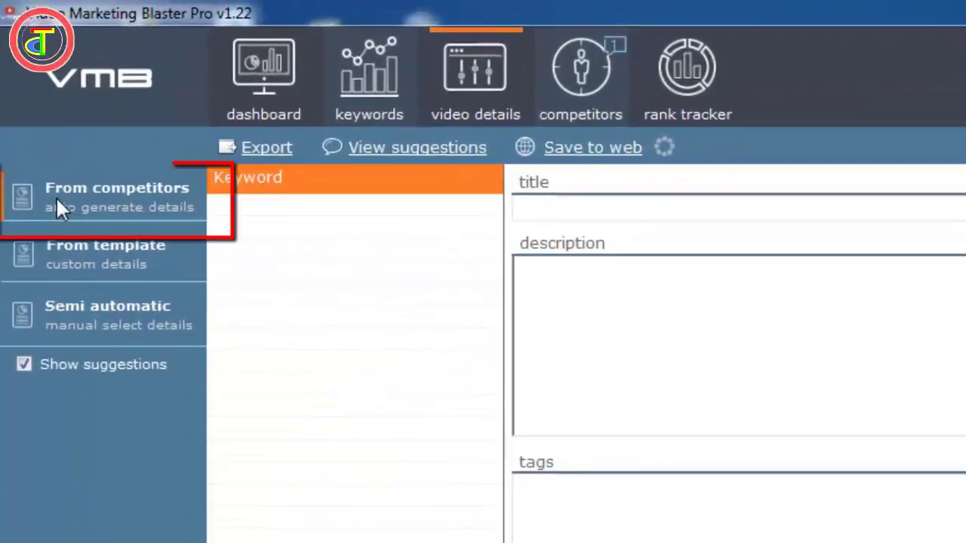
click(125, 193)
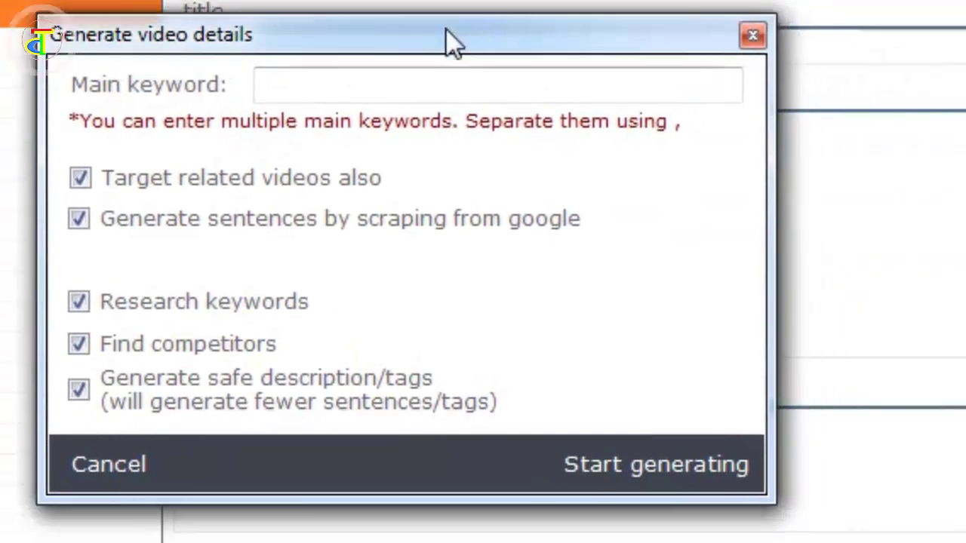
drag(445, 43, 431, 38)
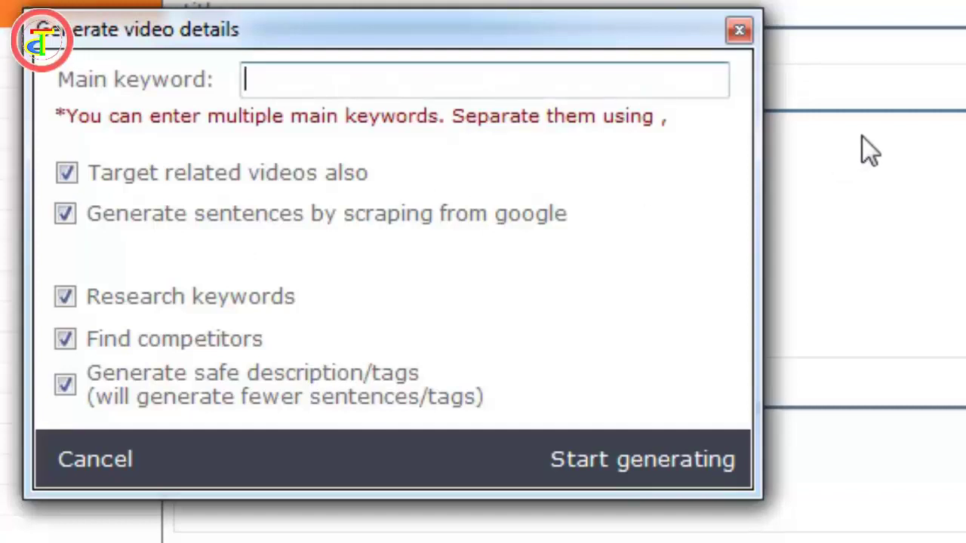
text(youtube seo)
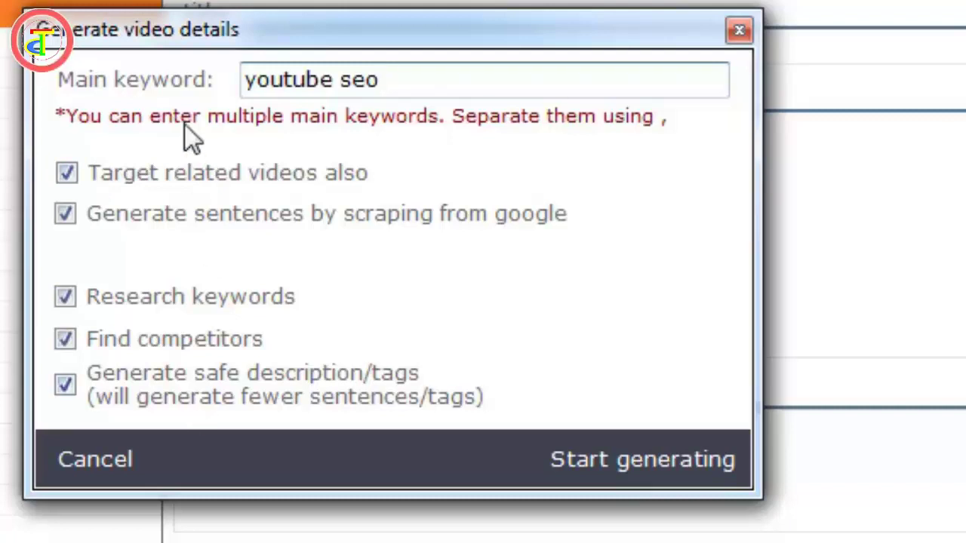
click(73, 179)
click(74, 180)
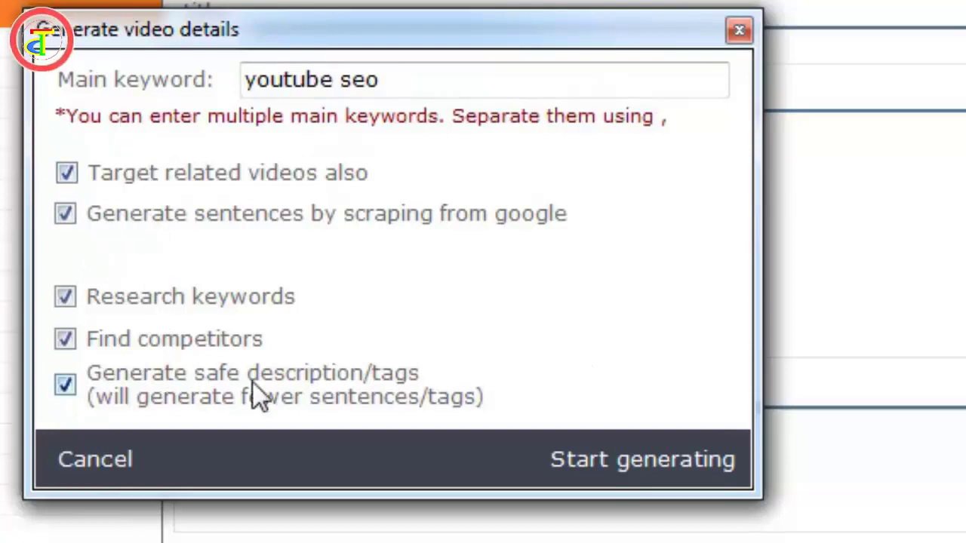
click(642, 463)
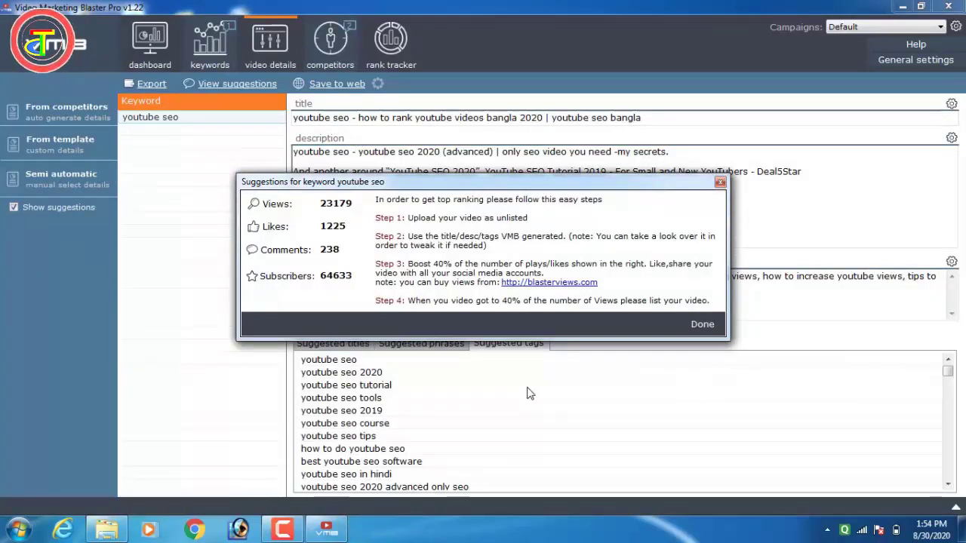
- Dismiss the ranking suggestions and review the generated video details together with the suggested titles and suggested tags
drag(395, 187, 439, 155)
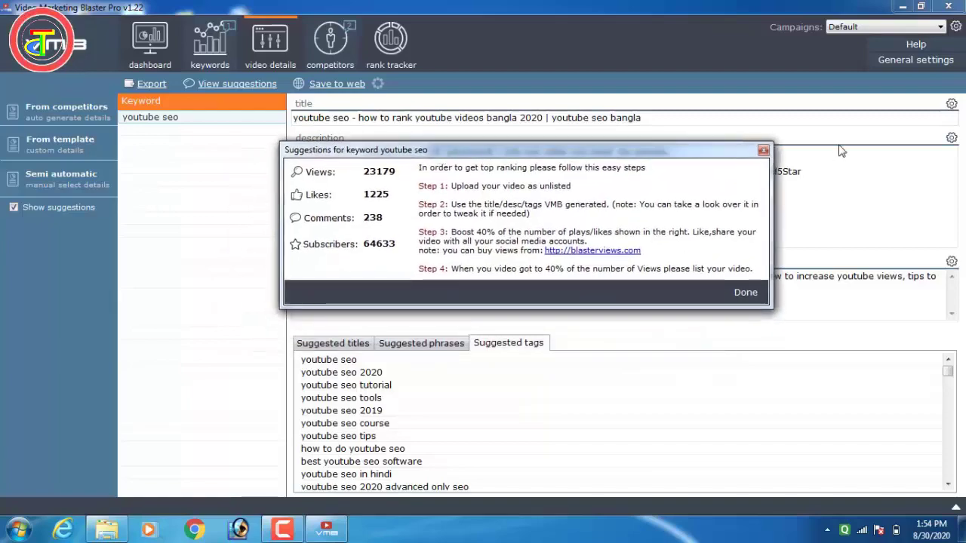
click(762, 150)
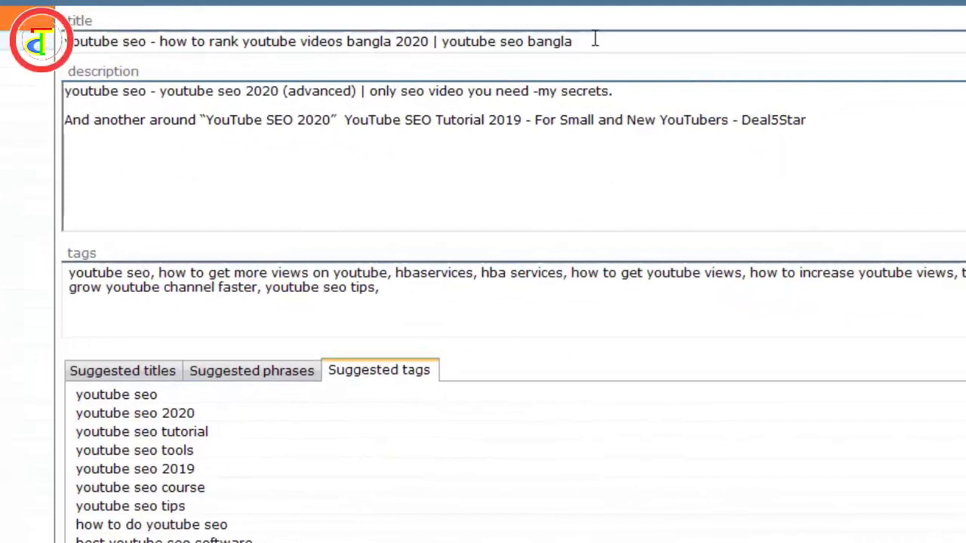
click(200, 169)
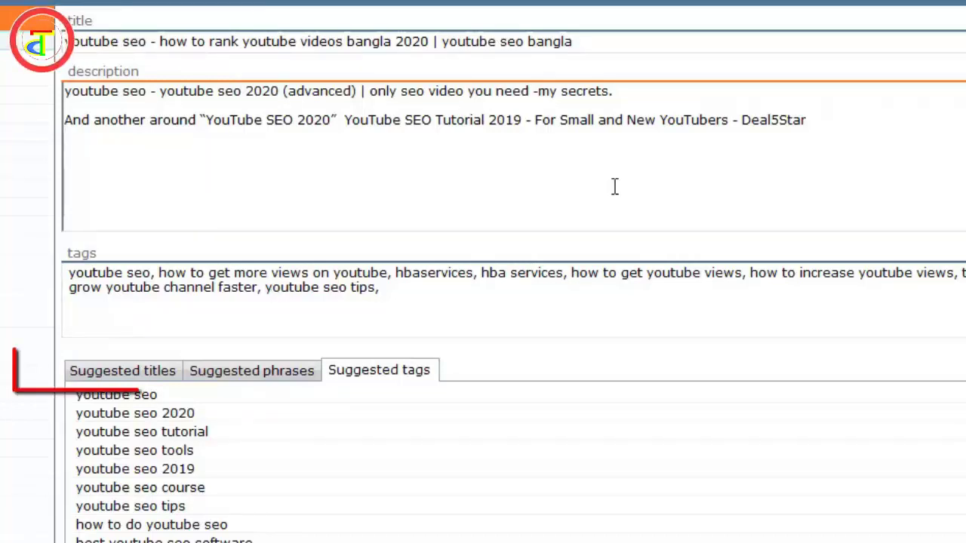
click(127, 373)
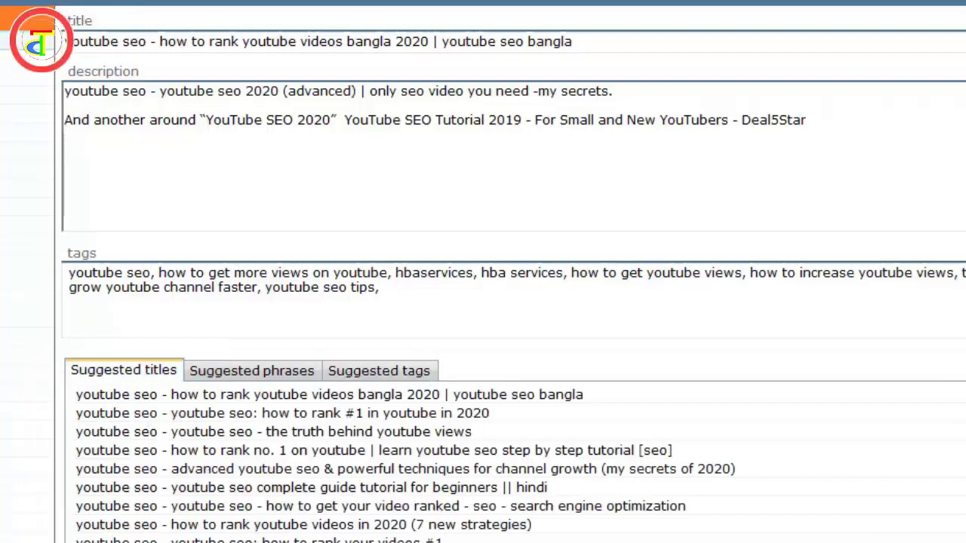
scroll(526, 451, down, 1)
scroll(405, 461, up, 1)
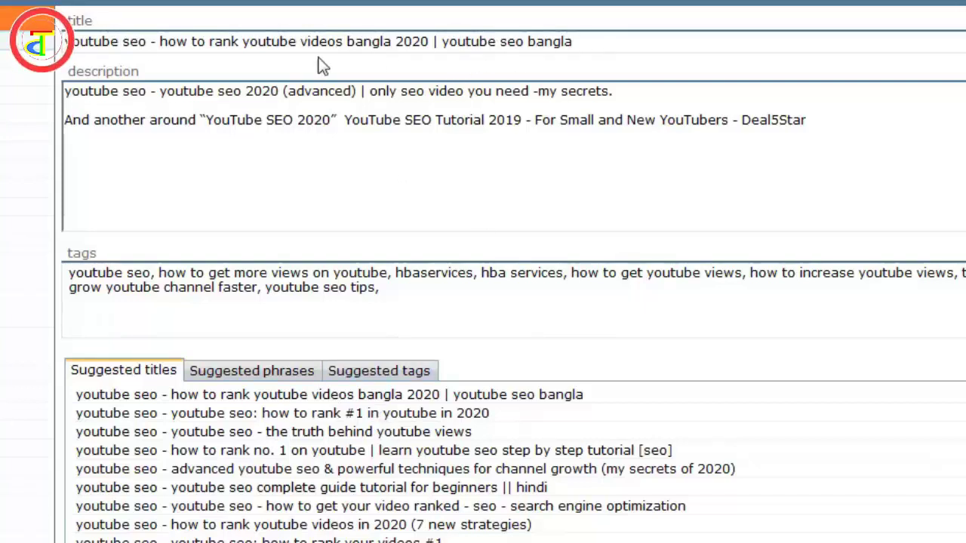
click(394, 371)
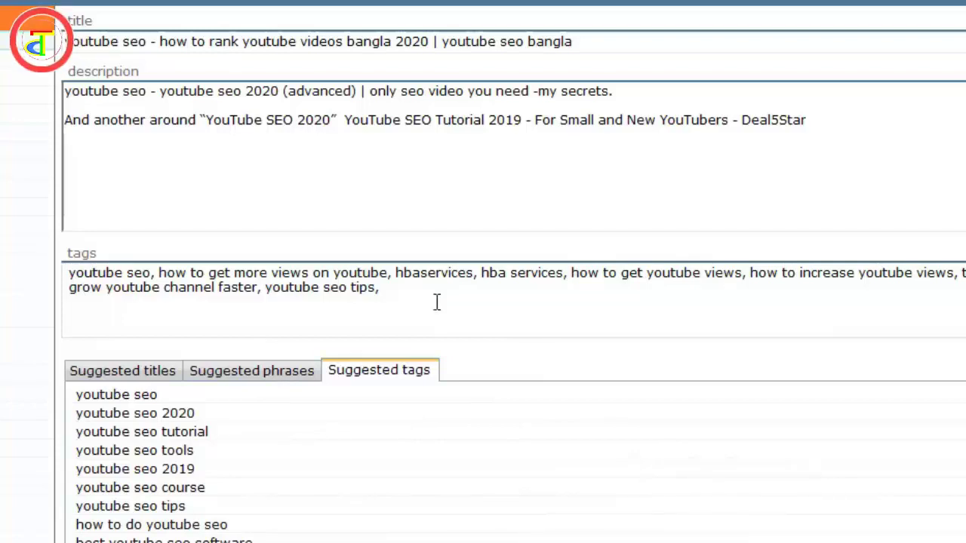
scroll(302, 460, down, 8)
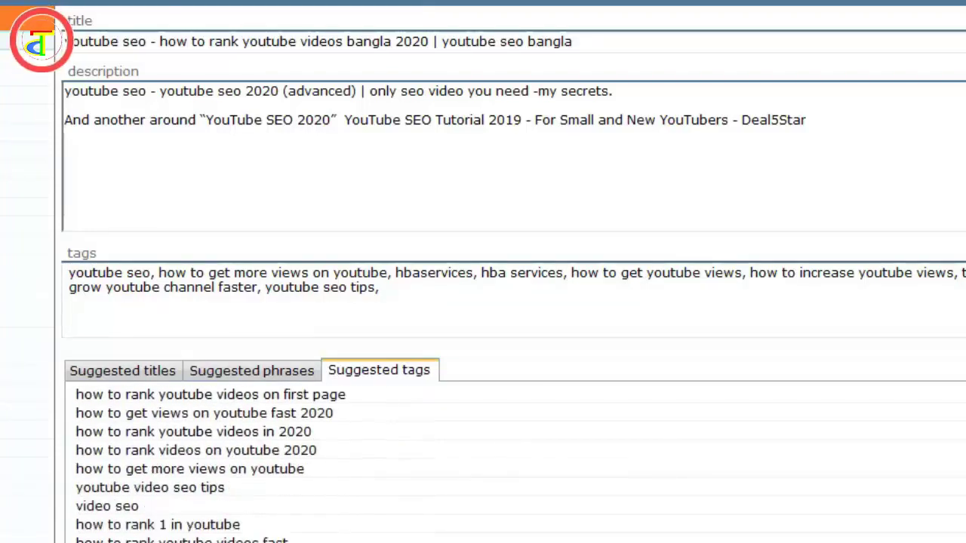
scroll(302, 460, down, 5)
scroll(302, 460, down, 10)
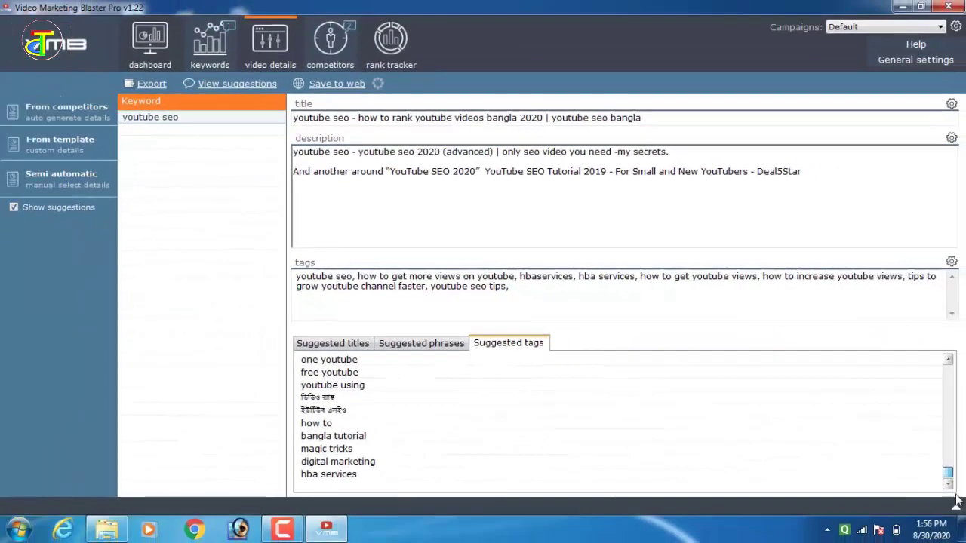
- Get the competition data for the keyword "youtube seo" with keyword analysis enabled
drag(947, 472, 936, 366)
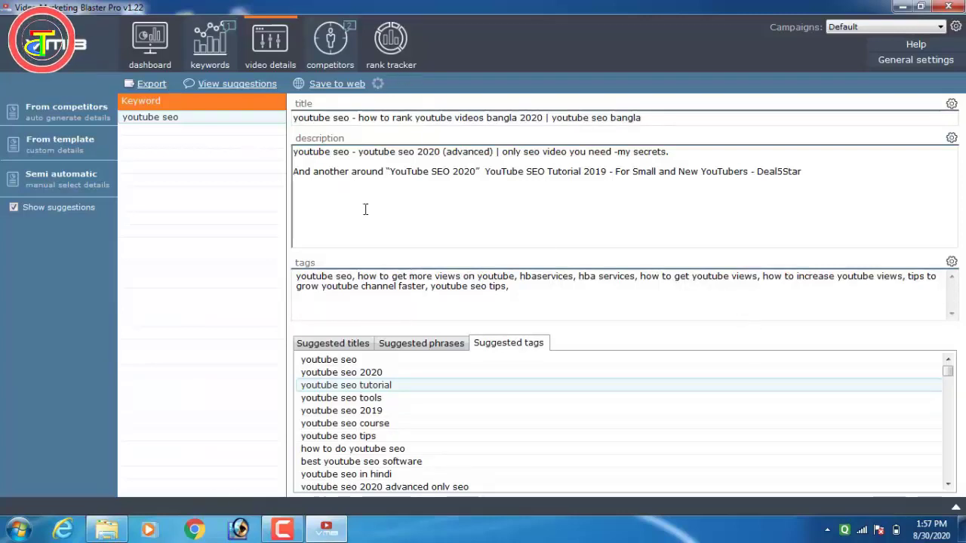
click(338, 55)
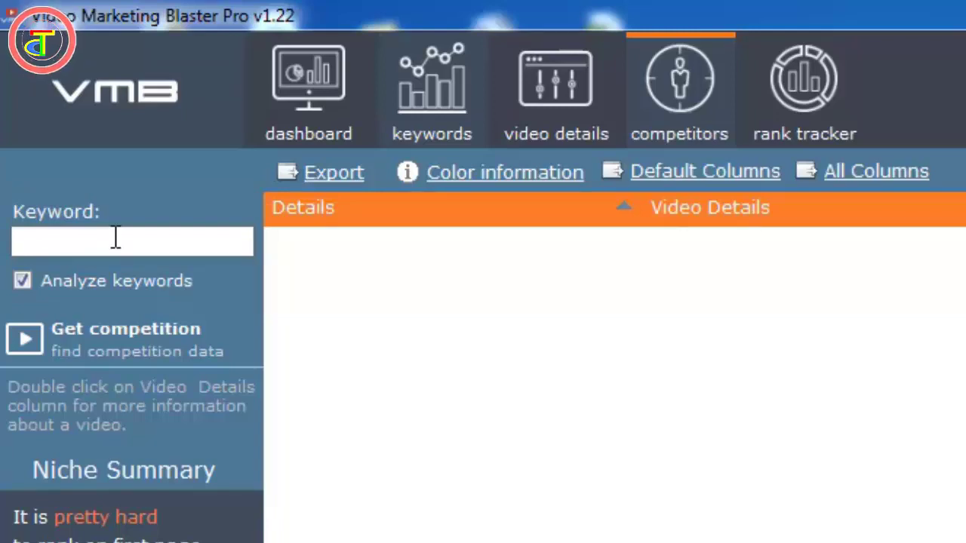
click(116, 237)
text(youtube seo)
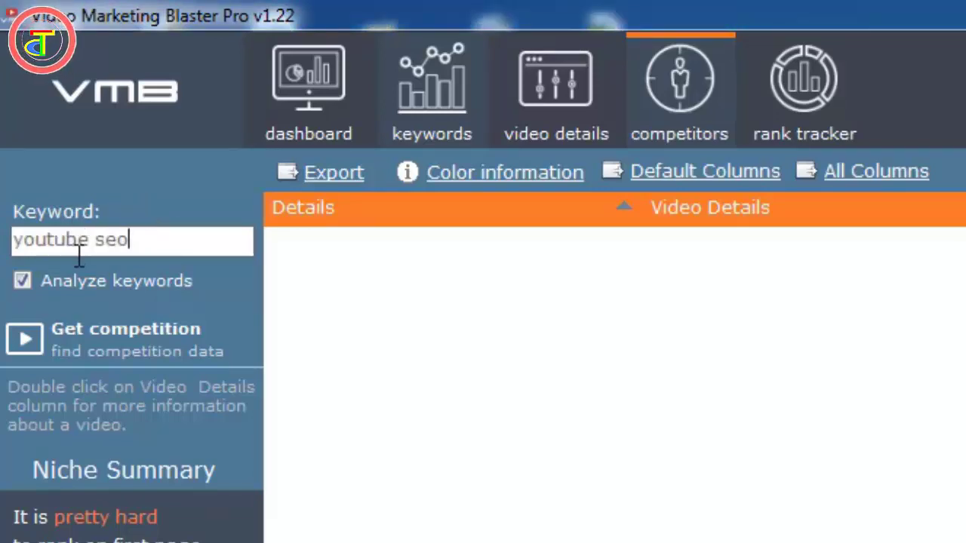
click(105, 334)
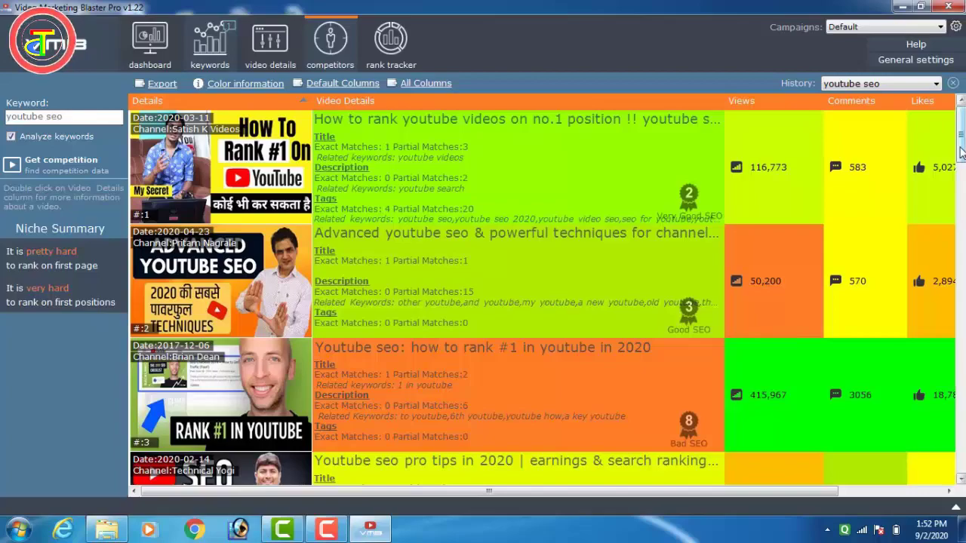
- Review the competitor videos for "youtube seo", comparing their SEO ratings, keyword matches, views and comments
scroll(962, 147, down, 5)
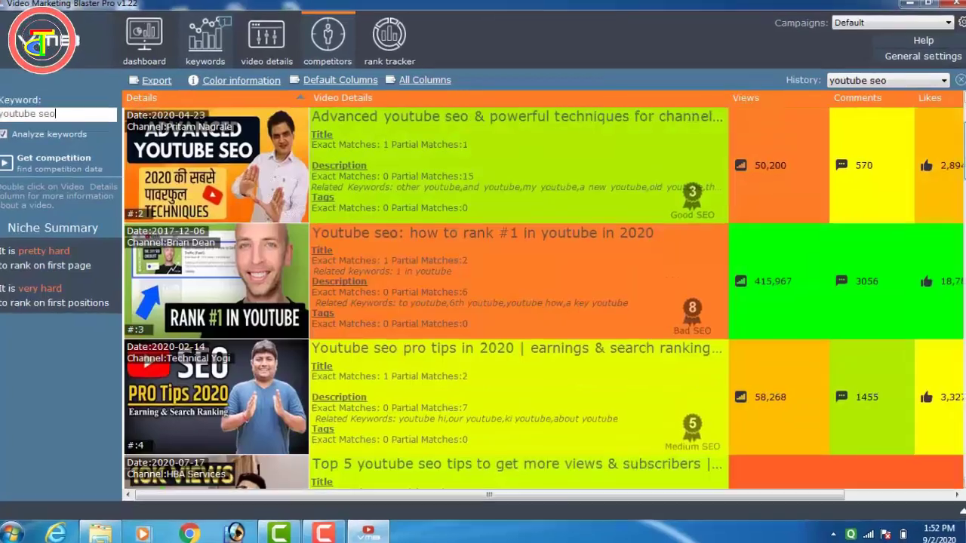
scroll(722, 185, down, 6)
scroll(722, 185, up, 12)
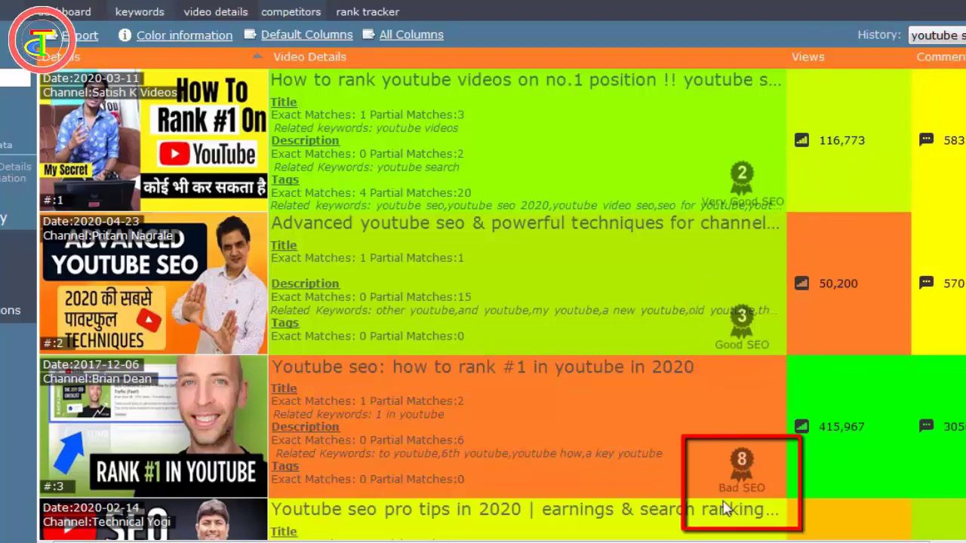
scroll(502, 302, down, 2)
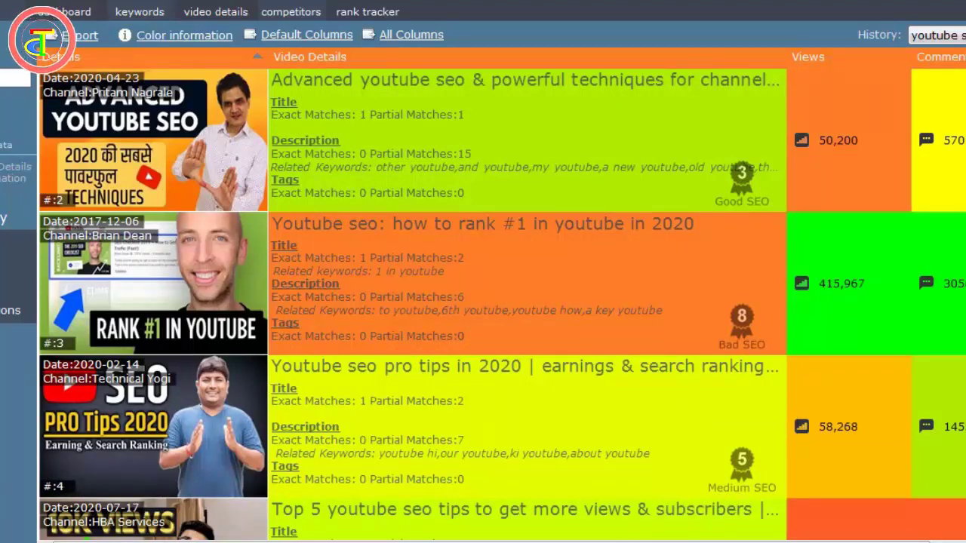
scroll(779, 488, down, 4)
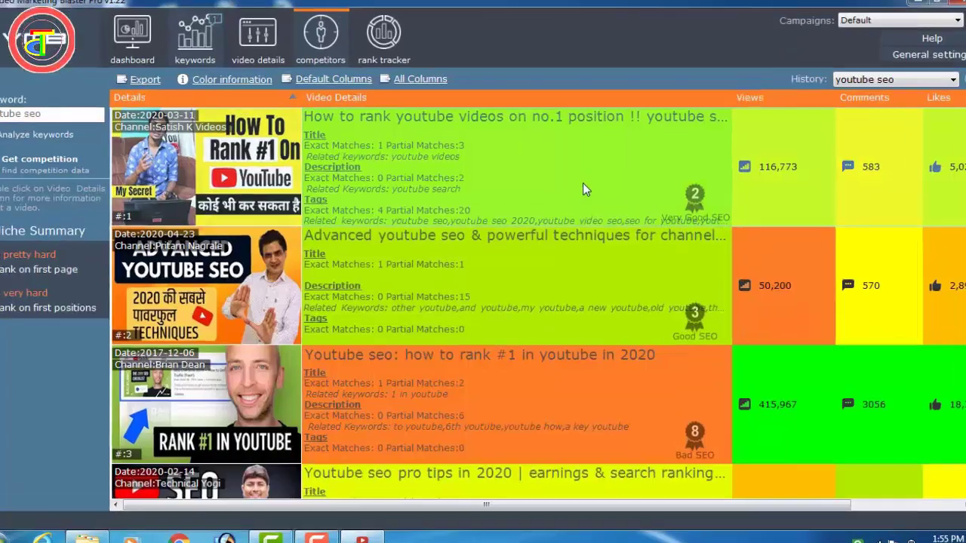
- Examine the title, description and tags in the first-ranked competitor video's details, and close the details
double_click(582, 189)
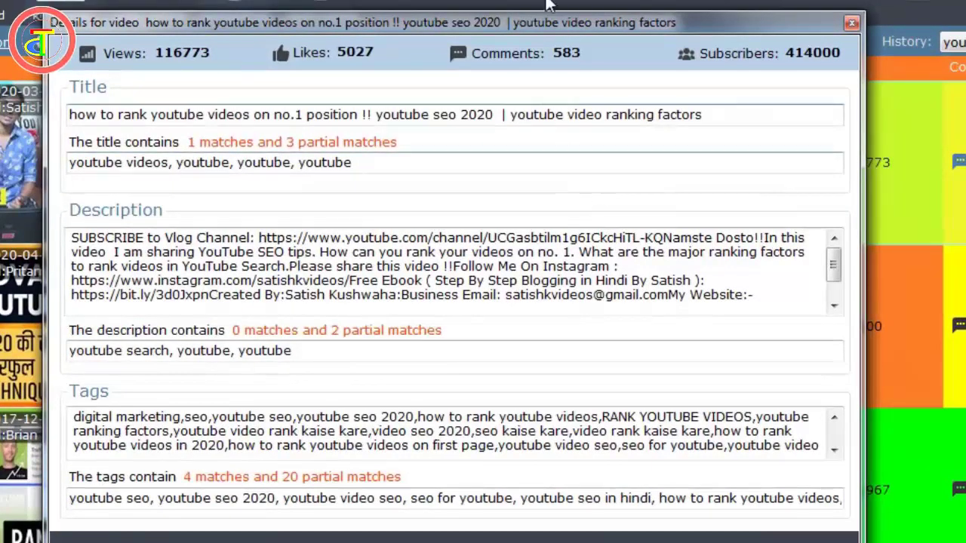
drag(517, 11, 525, 0)
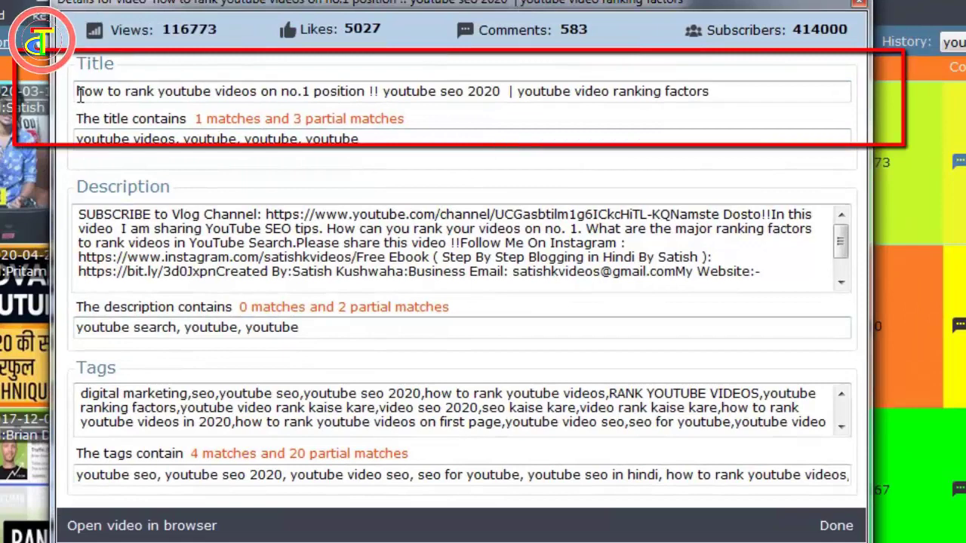
drag(78, 91, 700, 91)
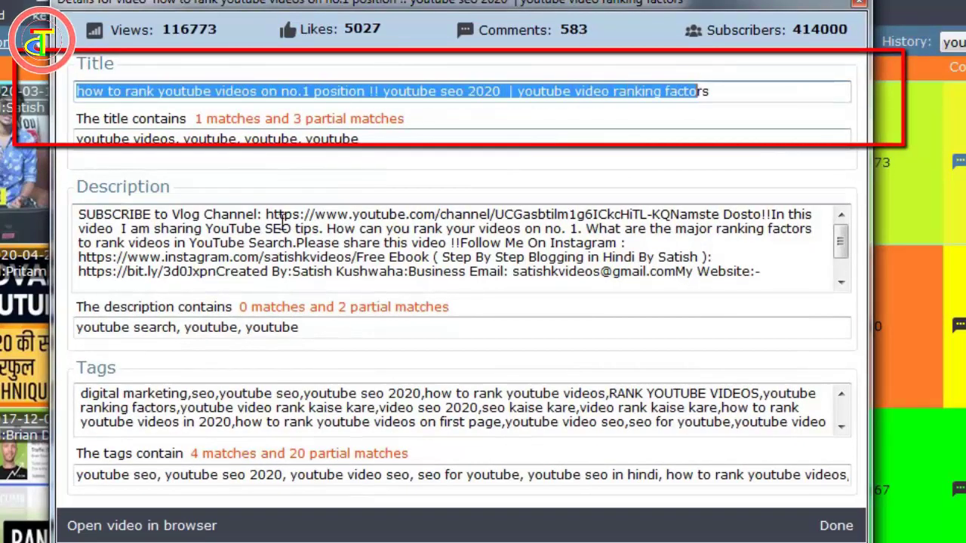
drag(80, 215, 777, 283)
drag(81, 393, 690, 446)
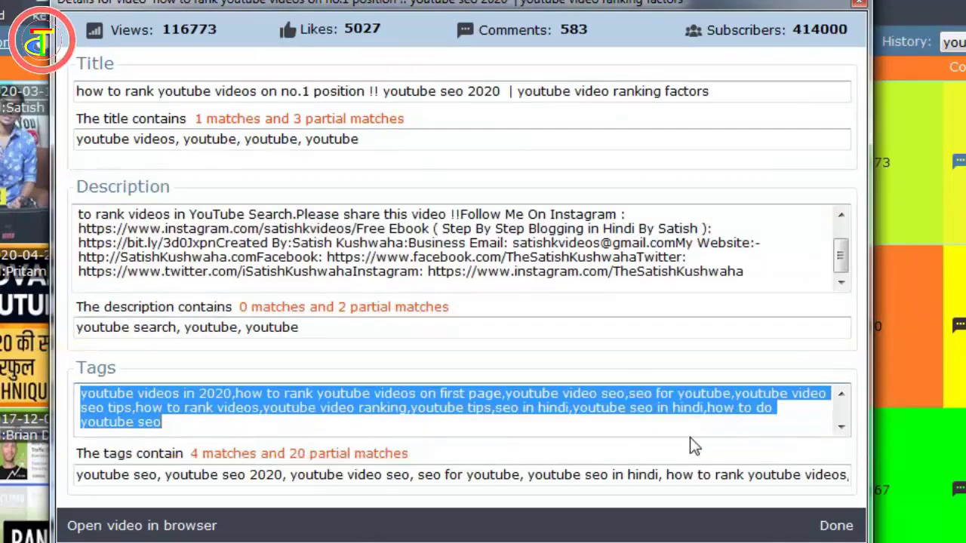
scroll(691, 441, up, 1)
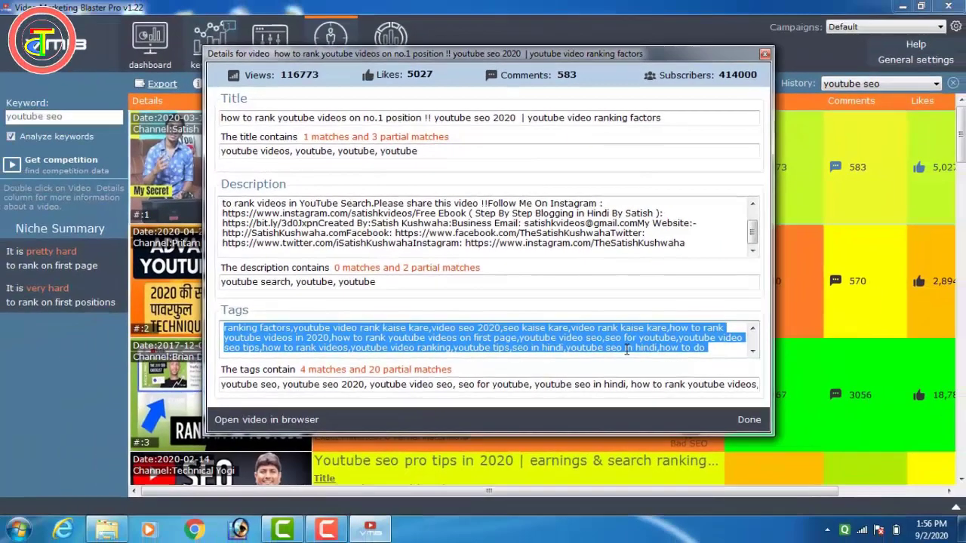
key(Escape)
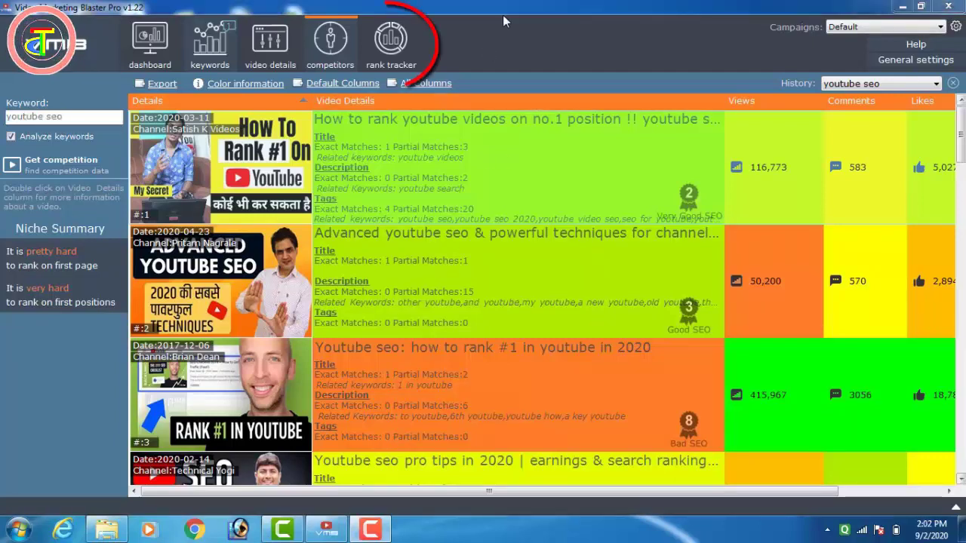
- Start adding a new video to the rank tracker
click(392, 53)
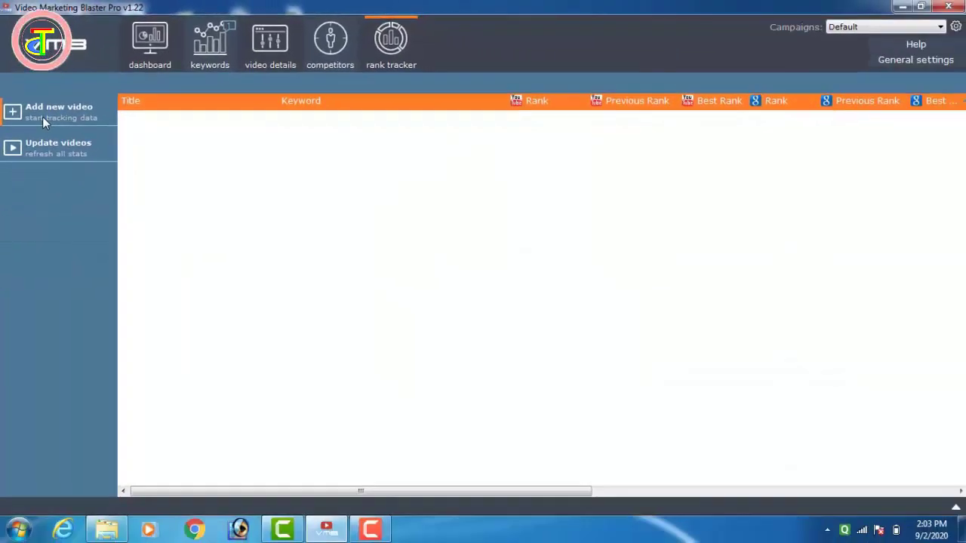
click(42, 122)
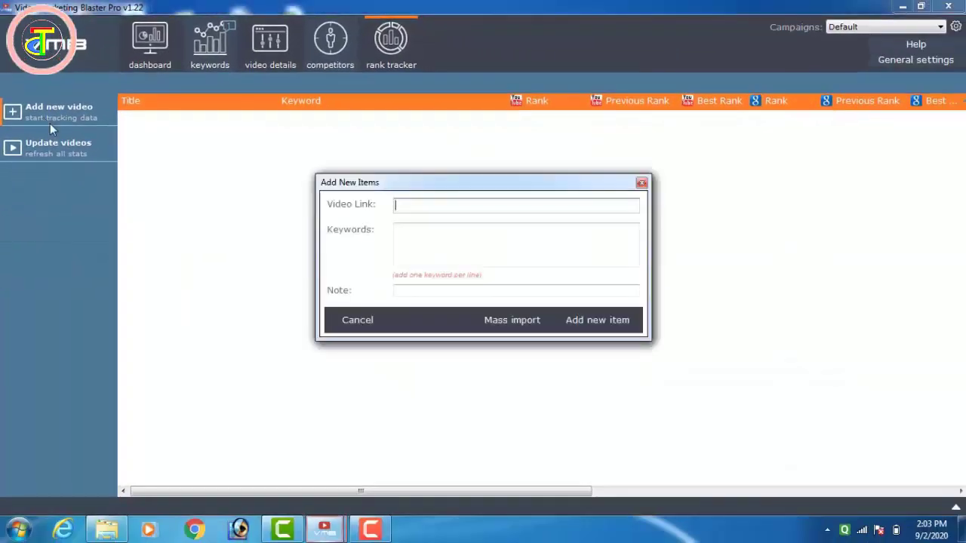